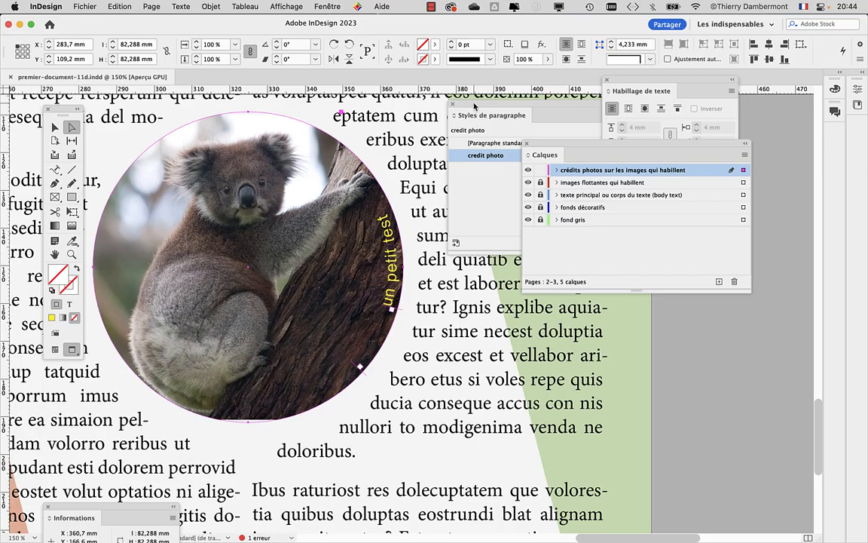
- Move the Paragraph Styles panel below Layers and drag Layers down to reveal all Text Wrap options
drag(474, 107, 645, 372)
scroll(543, 175, left, 5)
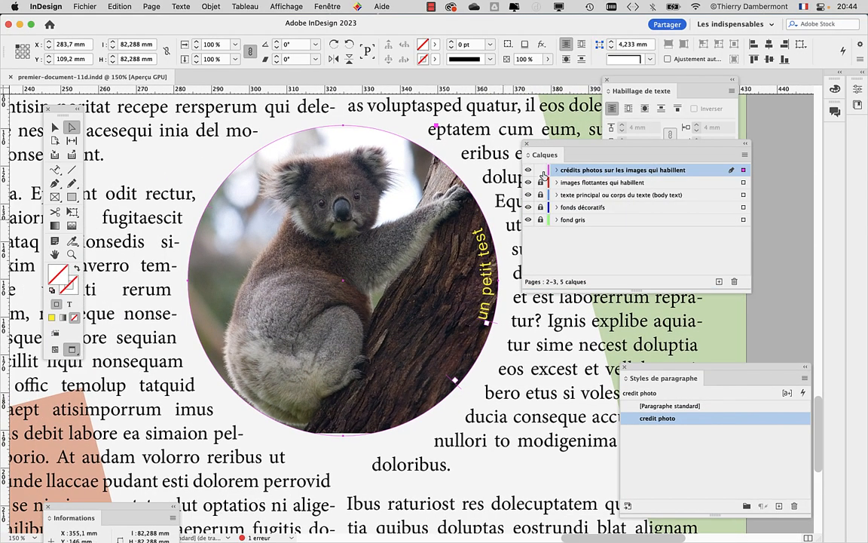
drag(543, 144, 575, 305)
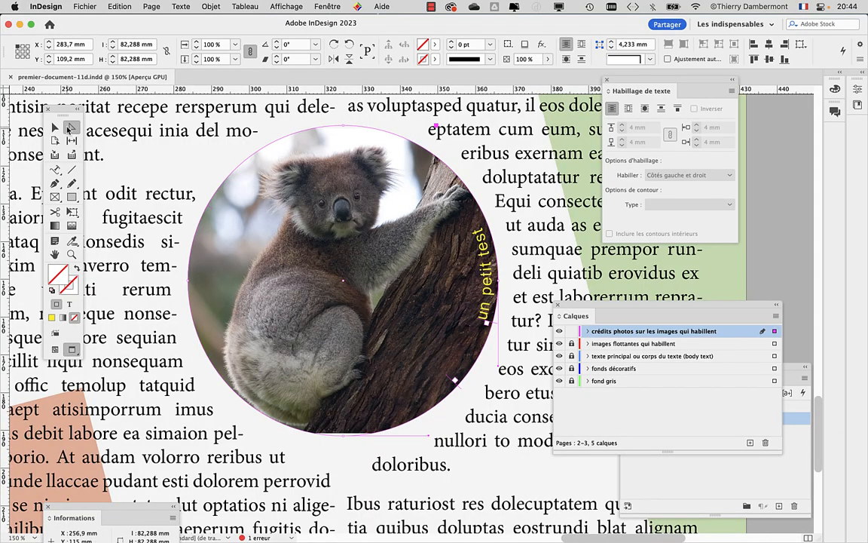
click(55, 128)
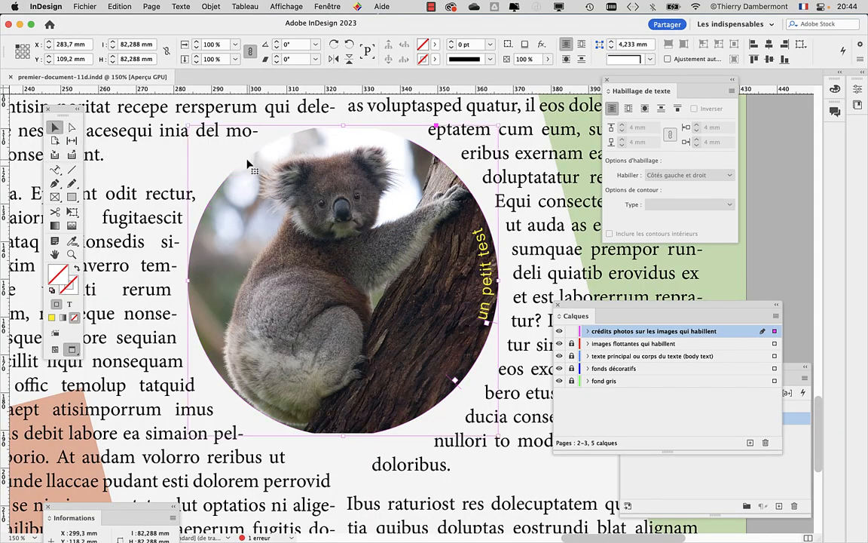
click(72, 128)
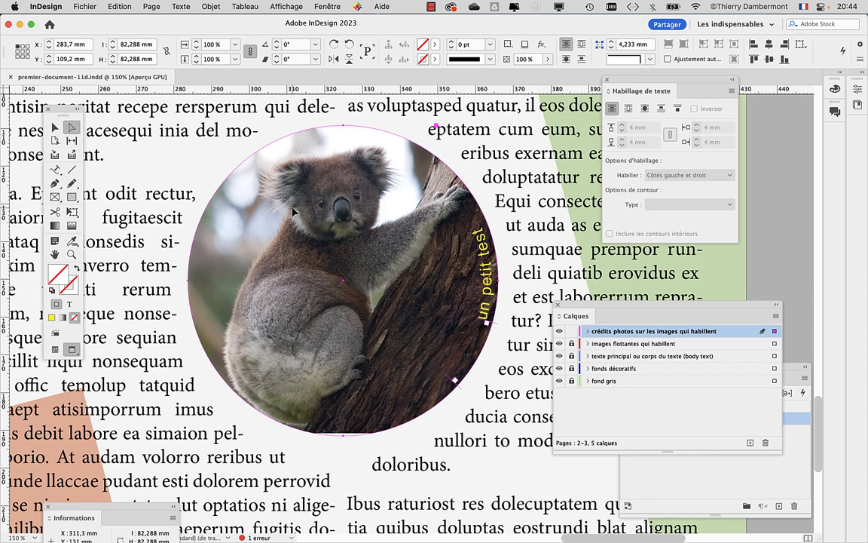
click(478, 362)
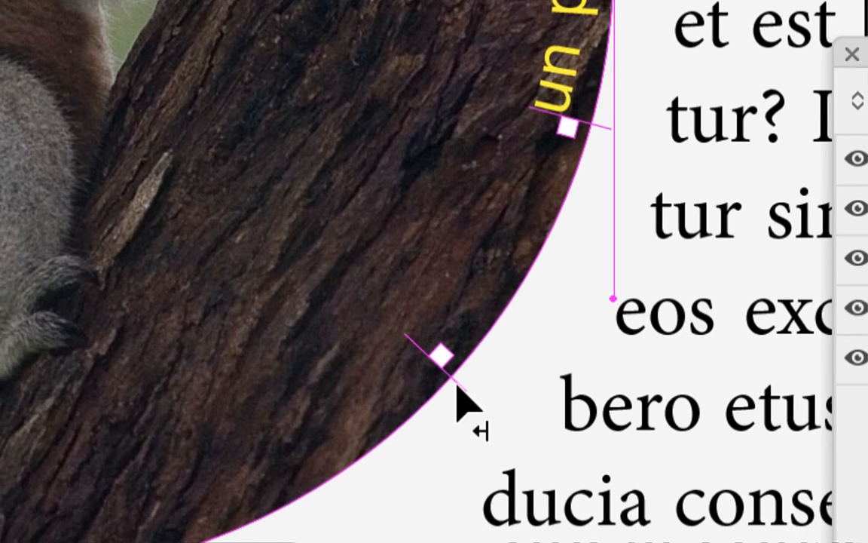
drag(456, 385, 441, 226)
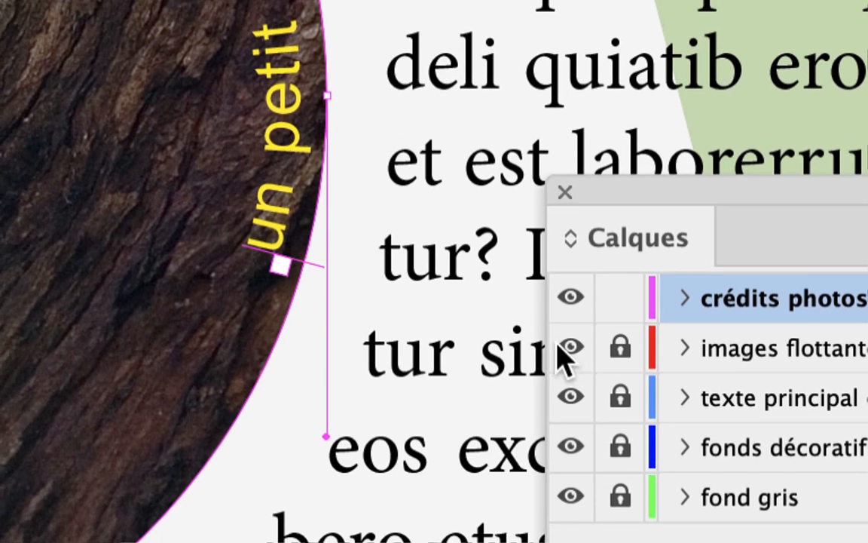
- With the 'images flottantes' layer hidden, slide the path text to the circle's lower-left edge, then show the layer again
click(535, 347)
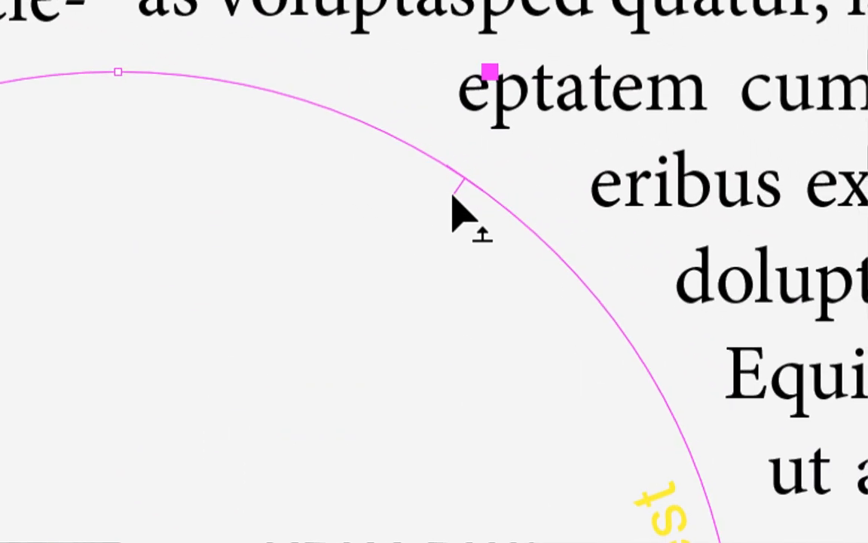
drag(454, 195, 481, 222)
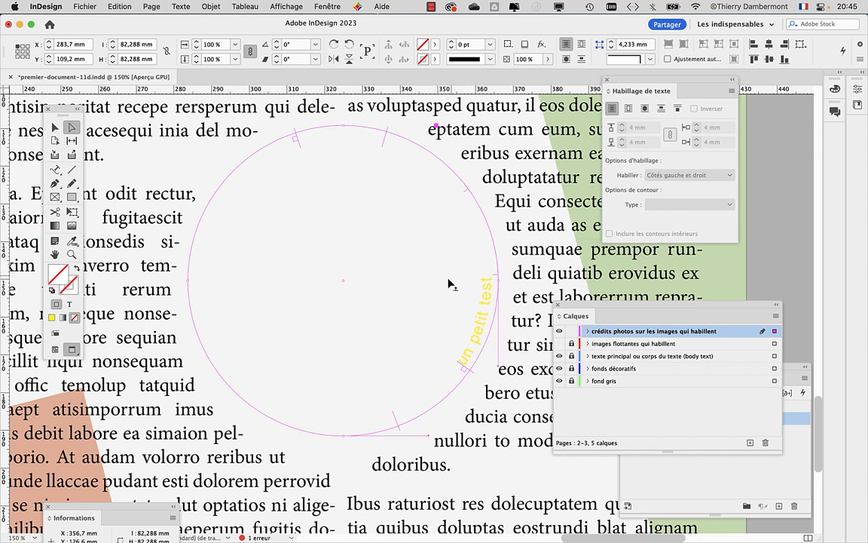
drag(395, 325, 334, 331)
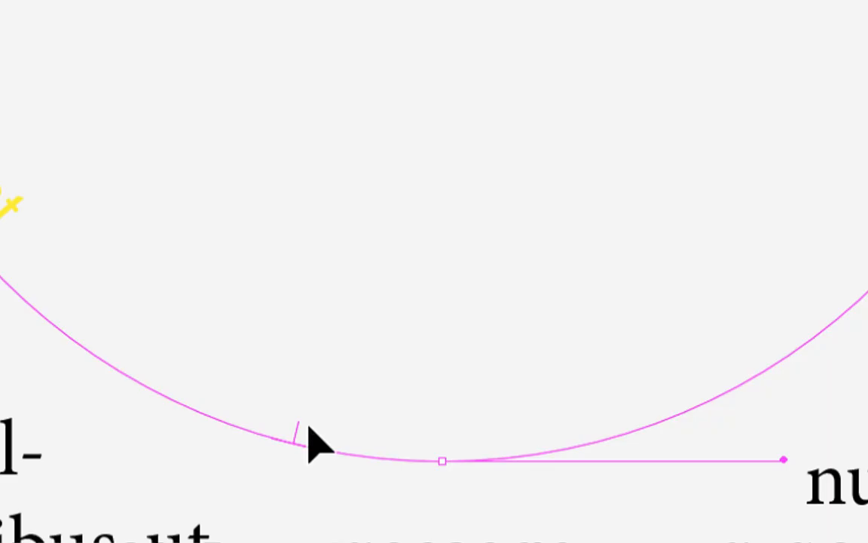
drag(295, 431, 98, 299)
drag(254, 419, 572, 528)
drag(328, 430, 484, 421)
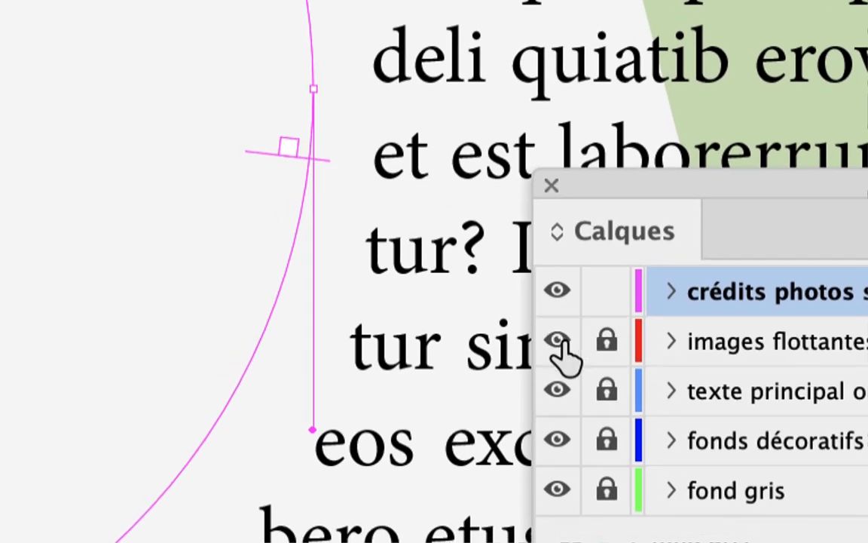
click(558, 343)
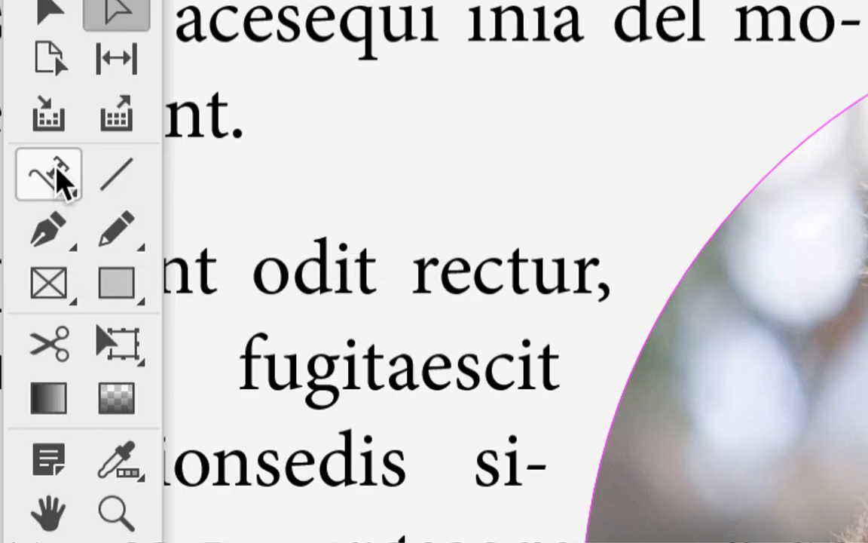
- Replace the 'un petit test' path text with '©2022' followed by the photographer's name
click(57, 169)
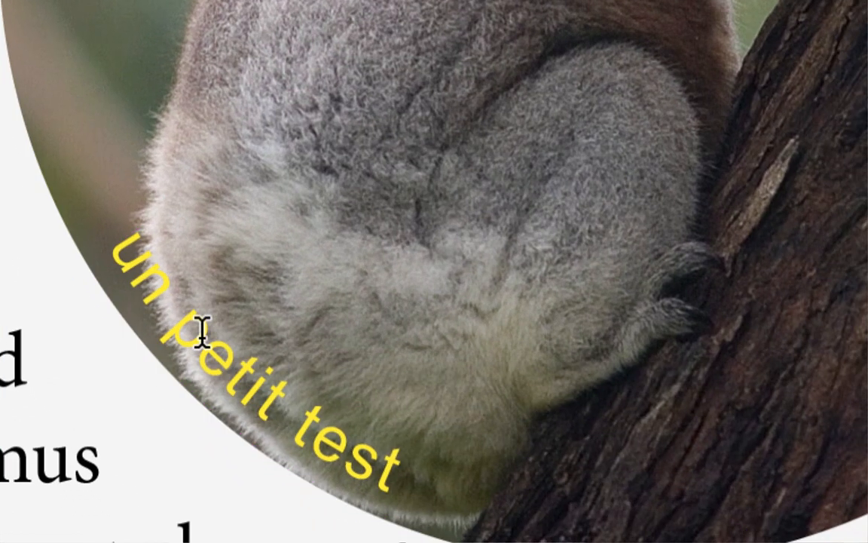
double_click(201, 333)
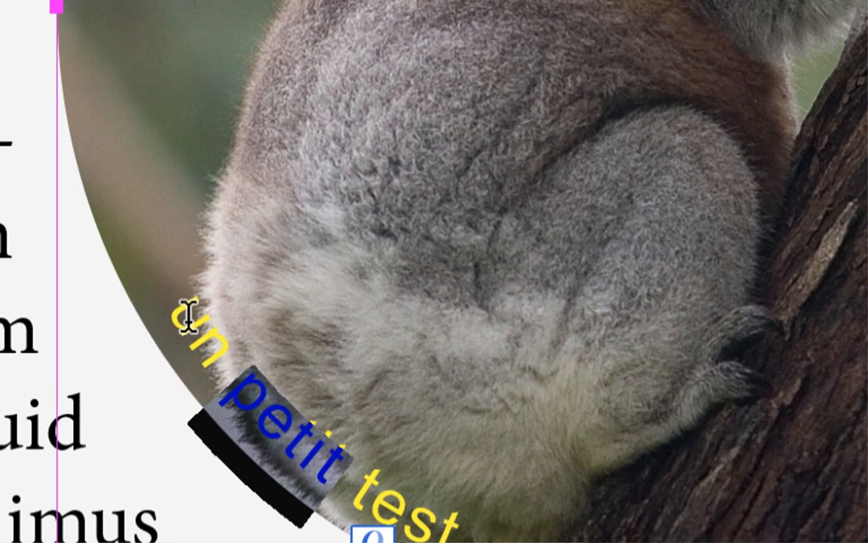
drag(127, 232, 395, 460)
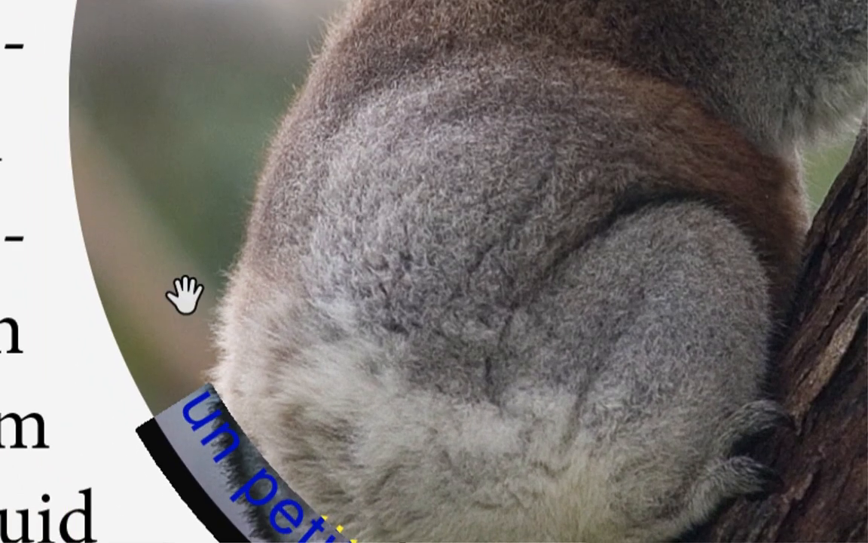
text(©)
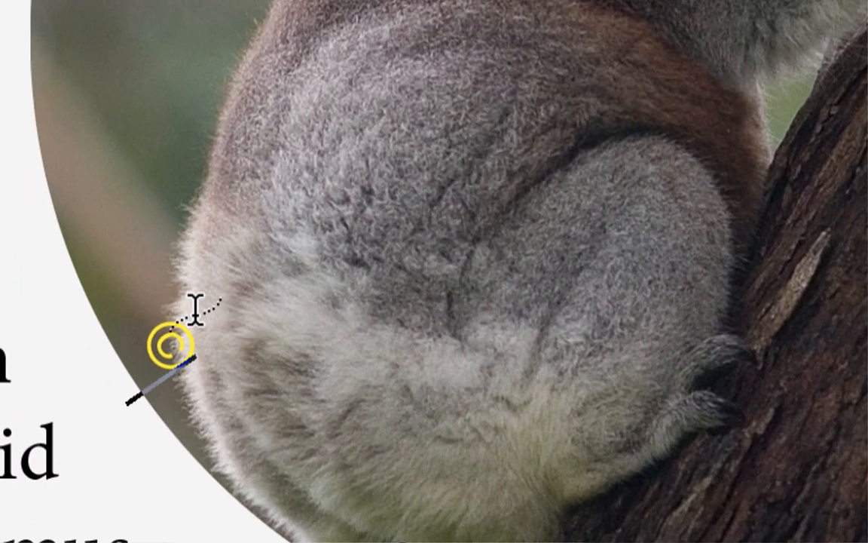
text(2022)
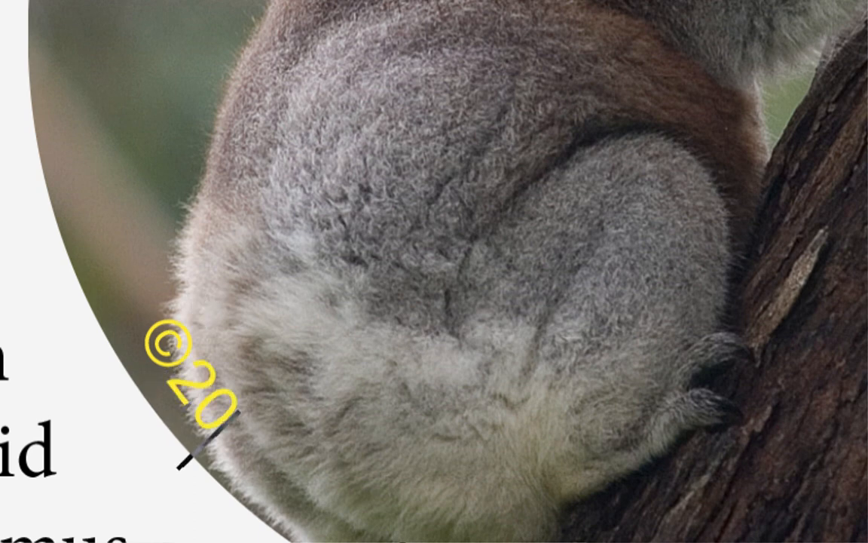
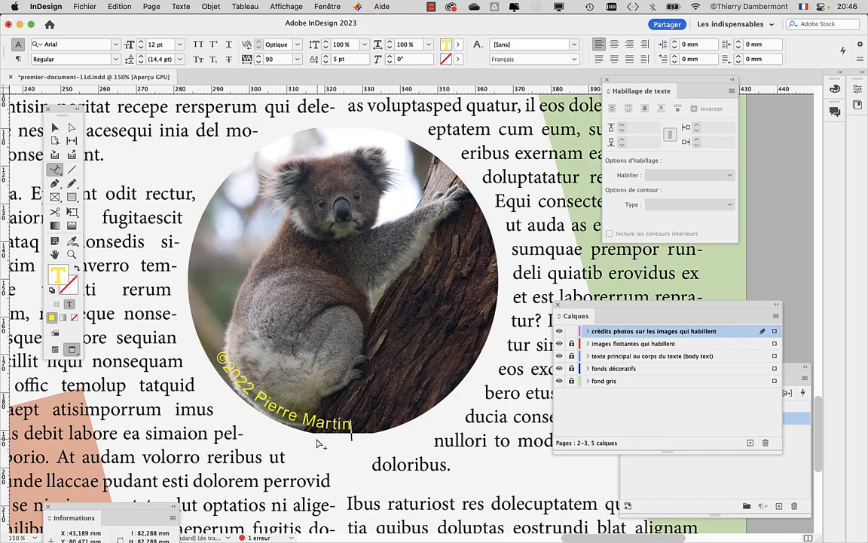
click(54, 128)
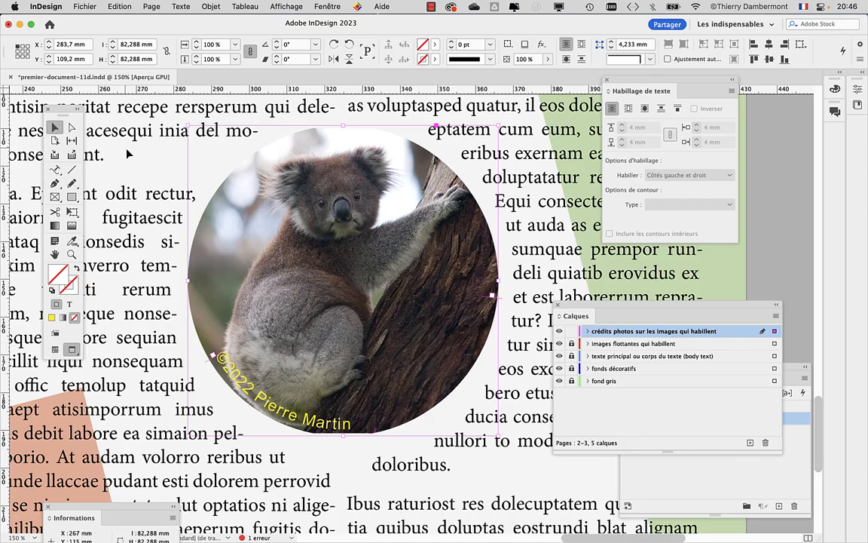
scroll(126, 154, down, 2)
scroll(226, 206, left, 5)
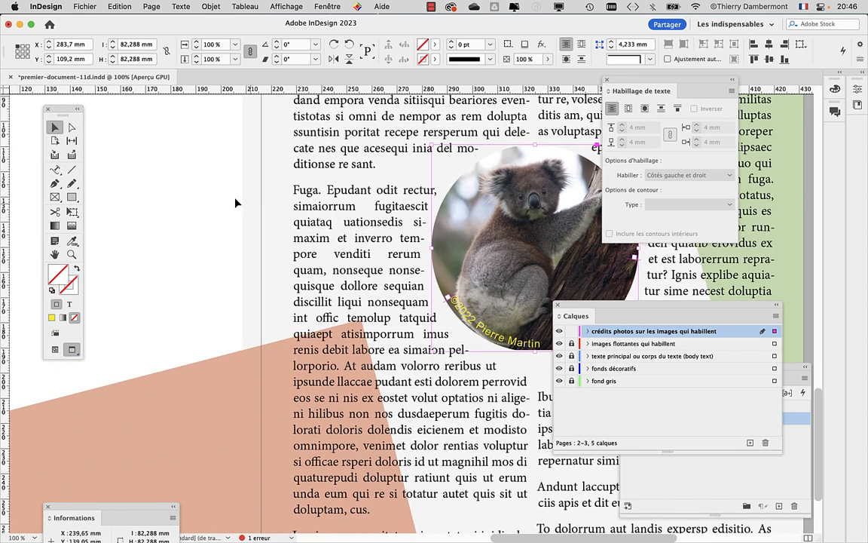
click(219, 195)
scroll(300, 245, down, 2)
scroll(420, 365, up, 3)
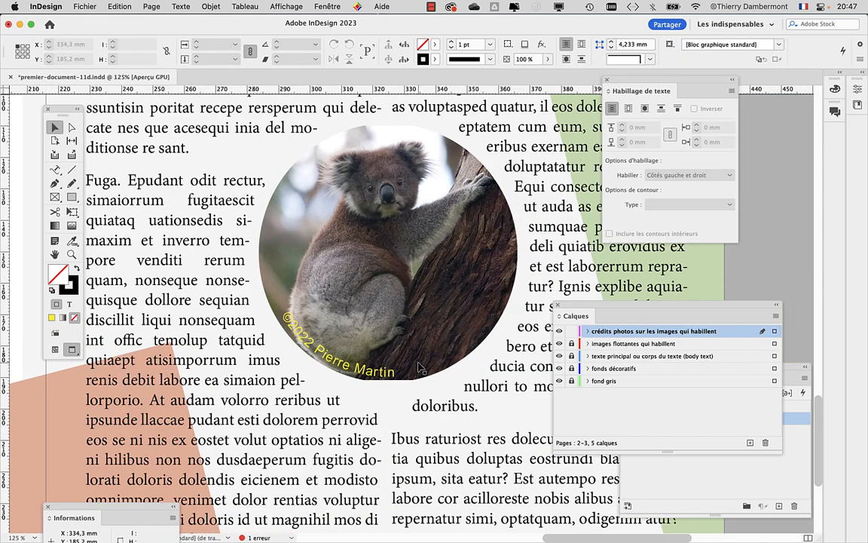
scroll(420, 368, up, 2)
scroll(360, 354, down, 2)
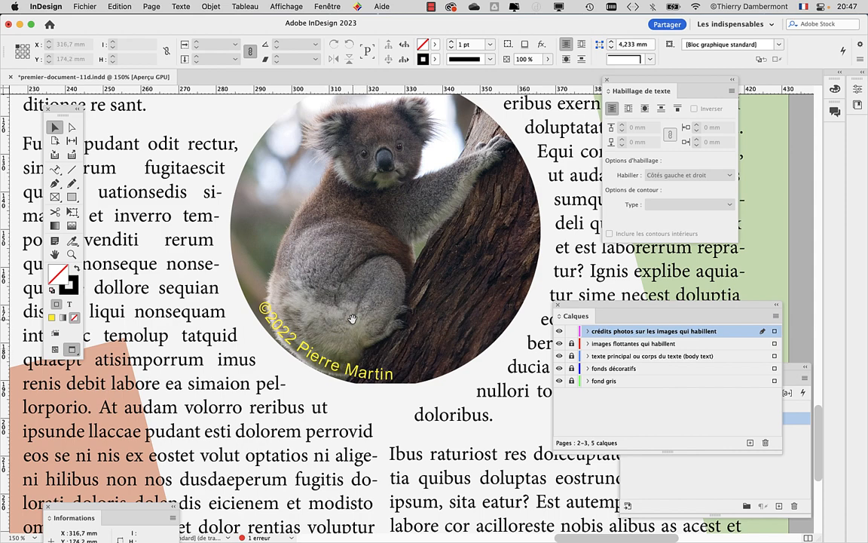
drag(352, 317, 282, 238)
scroll(261, 290, up, 1)
scroll(261, 291, up, 1)
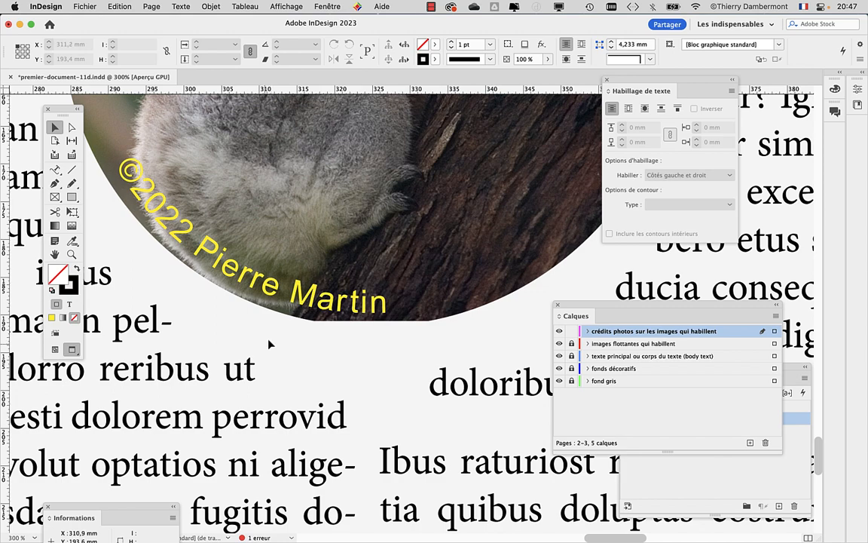
scroll(272, 344, down, 2)
scroll(267, 429, up, 1)
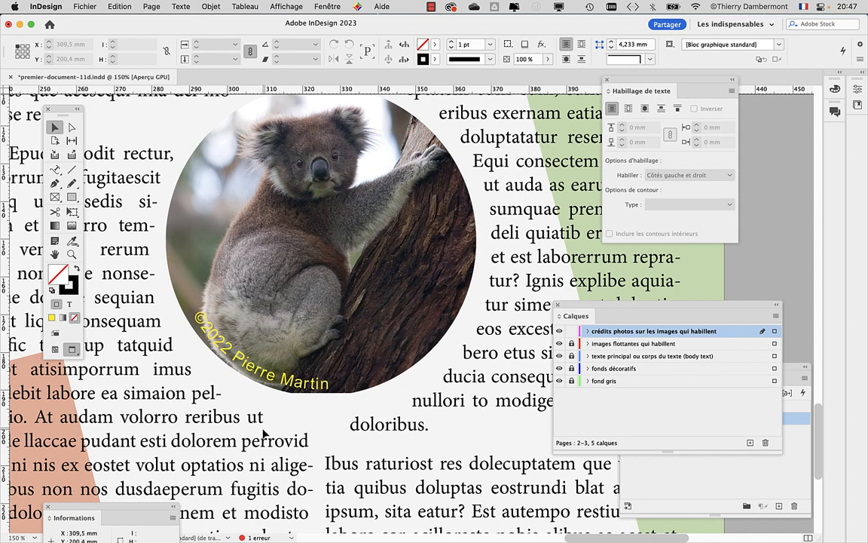
click(181, 6)
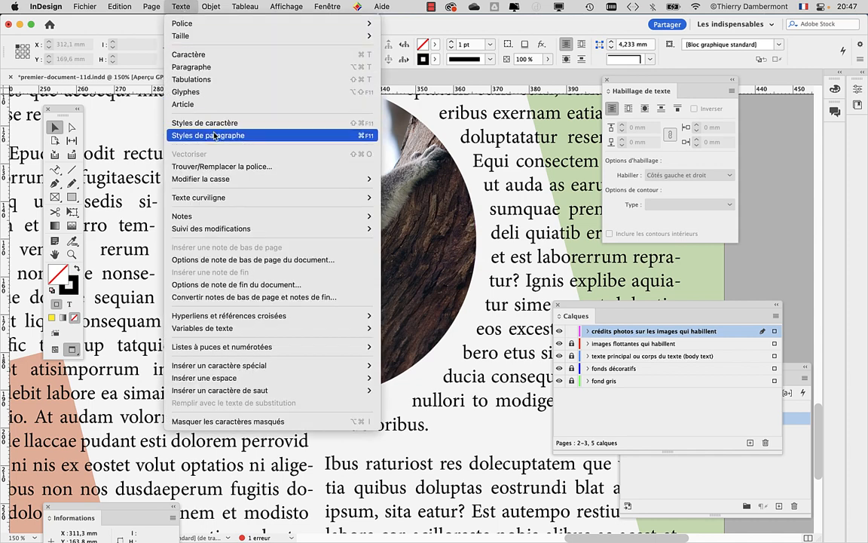
- Open the 'credit photo' paragraph style's options at Basic Character Formats
click(215, 135)
drag(649, 377, 456, 122)
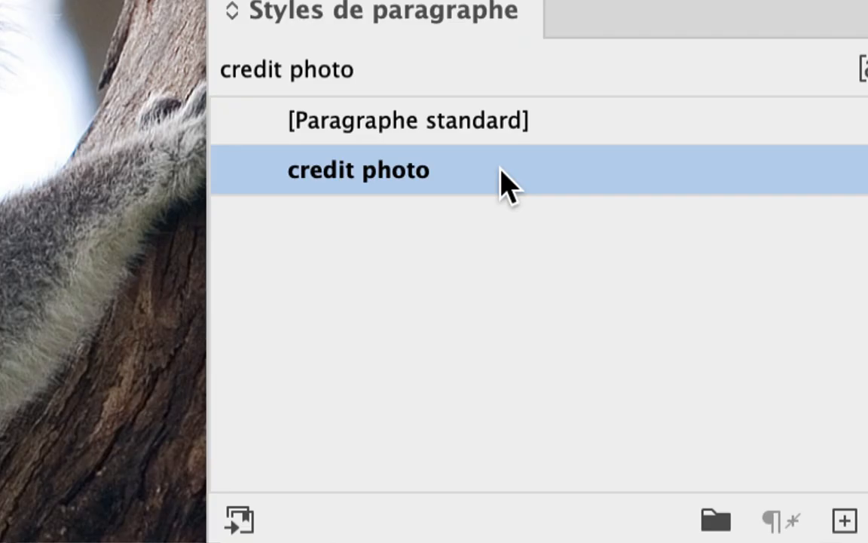
double_click(506, 181)
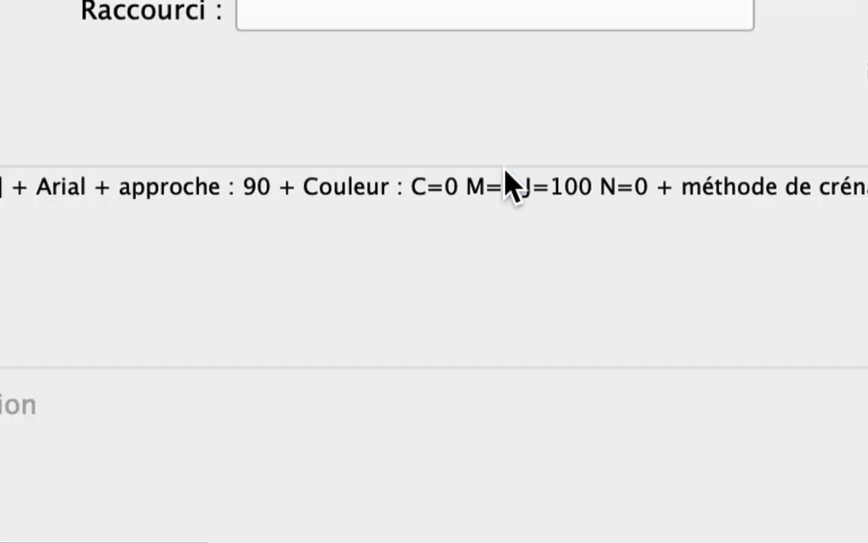
click(203, 70)
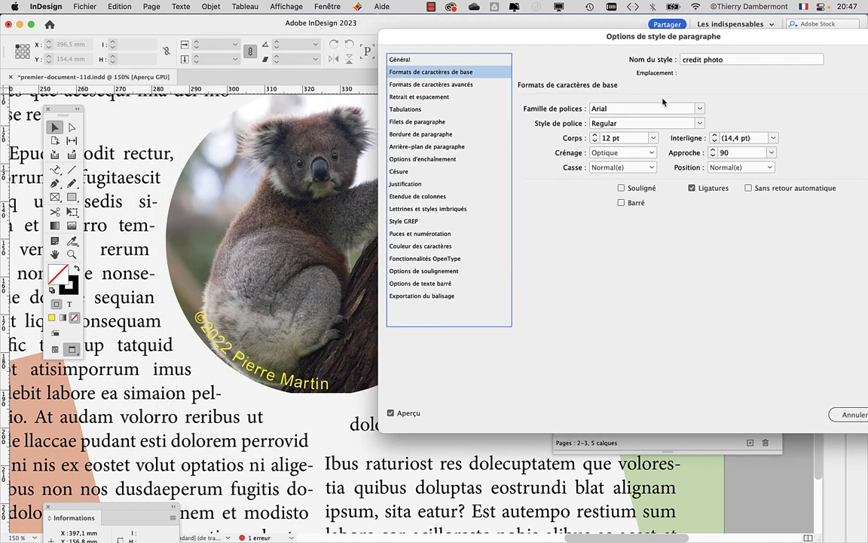
- Reduce the 'credit photo' style's font size to 9 pt and confirm
click(594, 141)
click(594, 141)
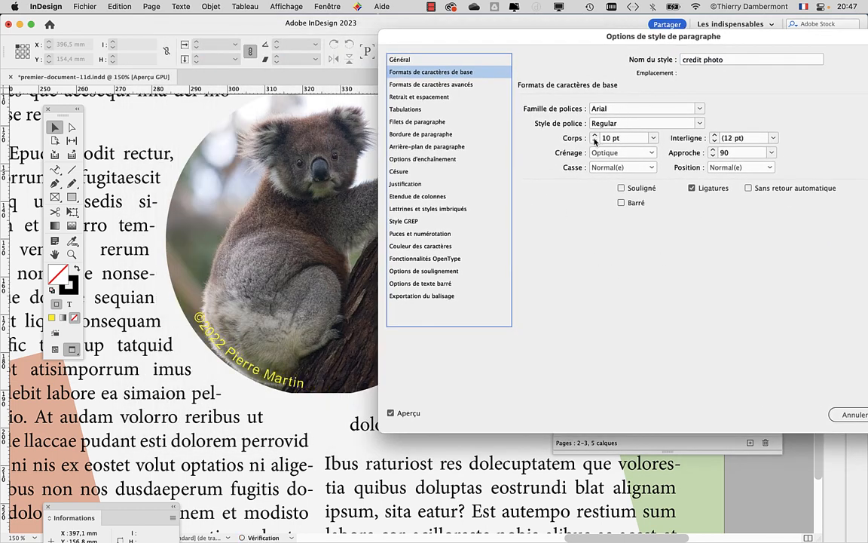
click(595, 136)
click(594, 136)
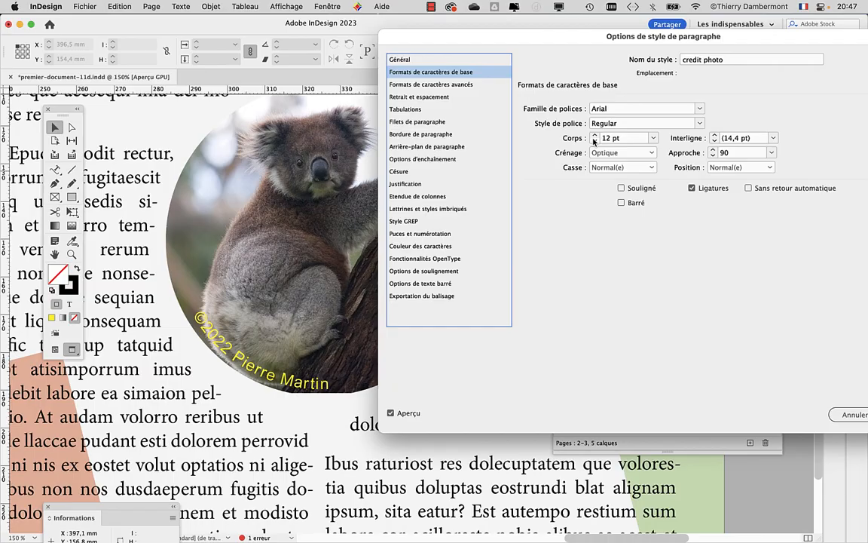
click(594, 141)
click(593, 141)
click(594, 141)
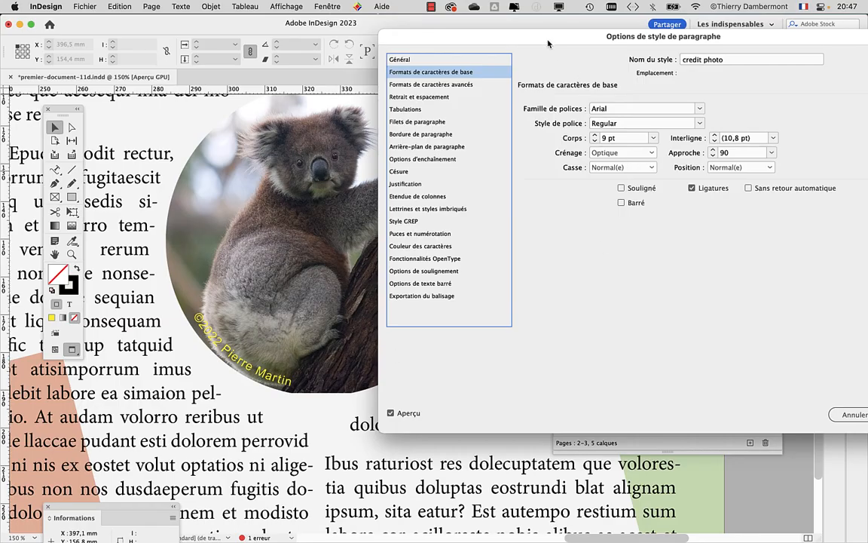
drag(548, 43, 389, 35)
click(784, 409)
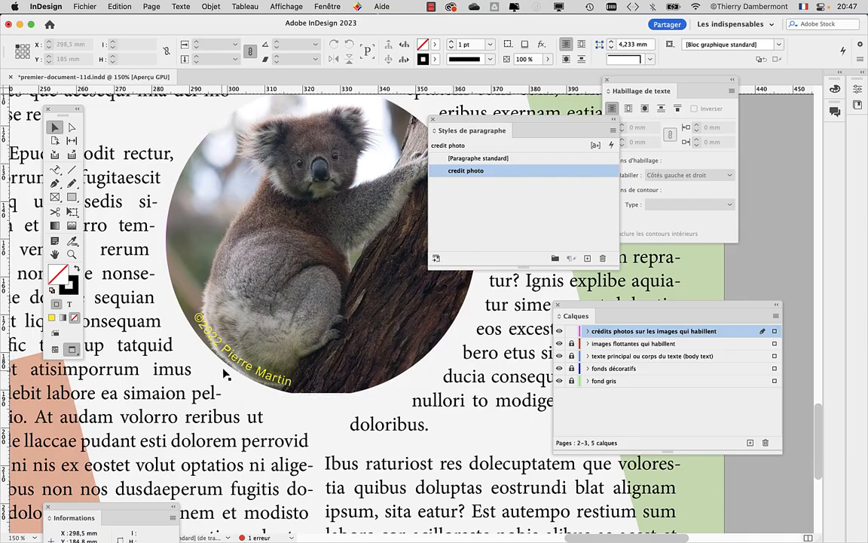